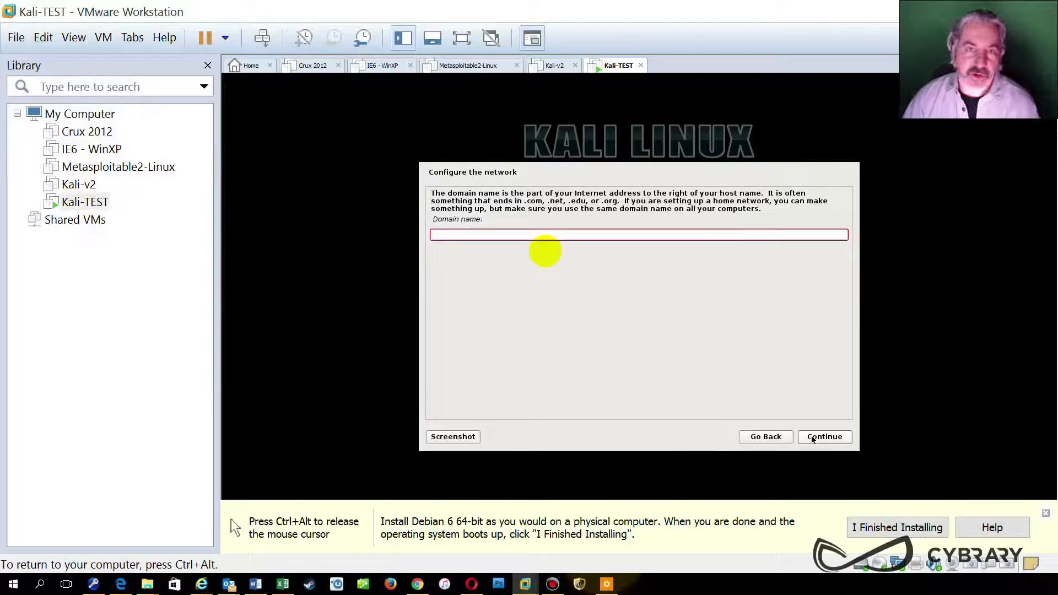
Step: Leave the domain name blank, set the root password twice, and accept the Eastern time zone
click(812, 438)
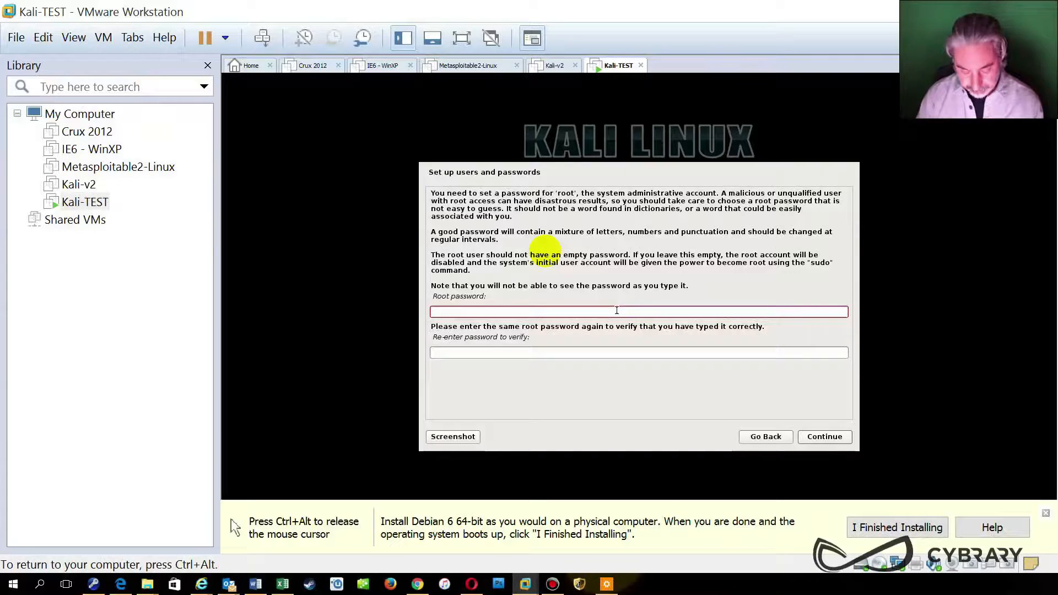
text(toor)
key(Tab)
text(toor)
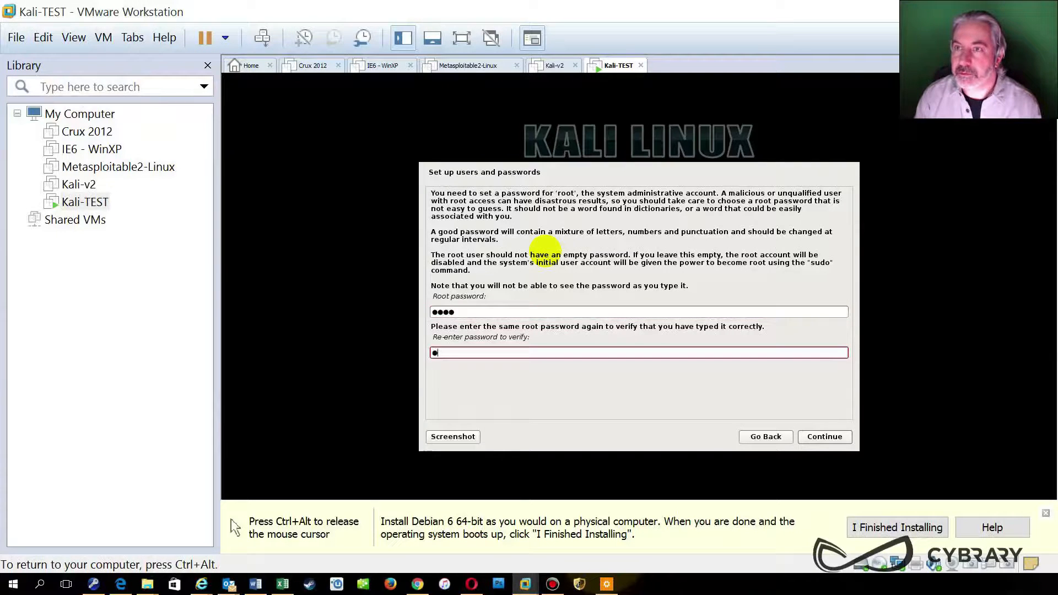
key(Return)
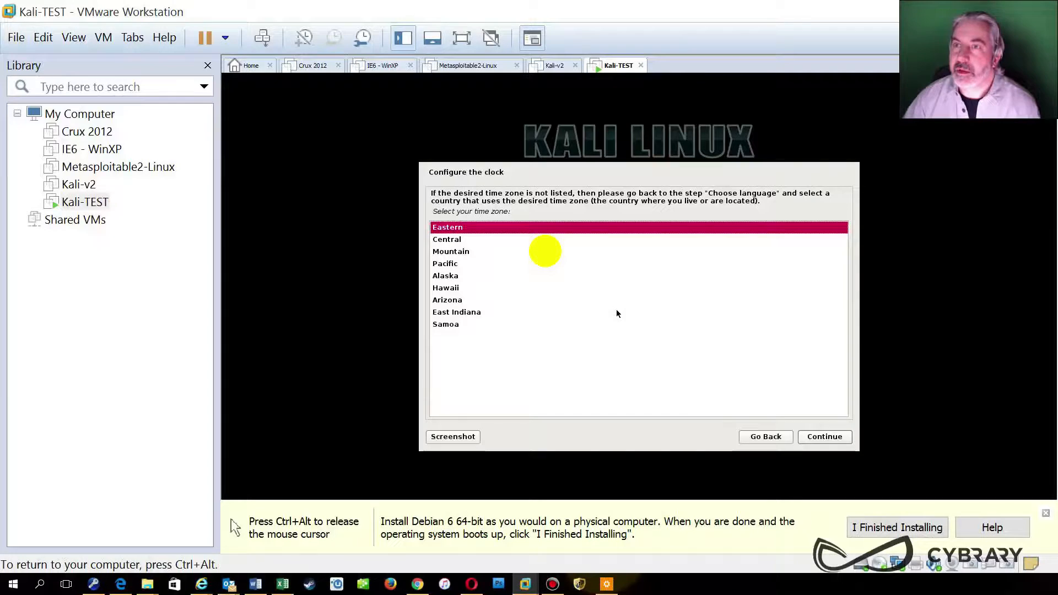
click(830, 438)
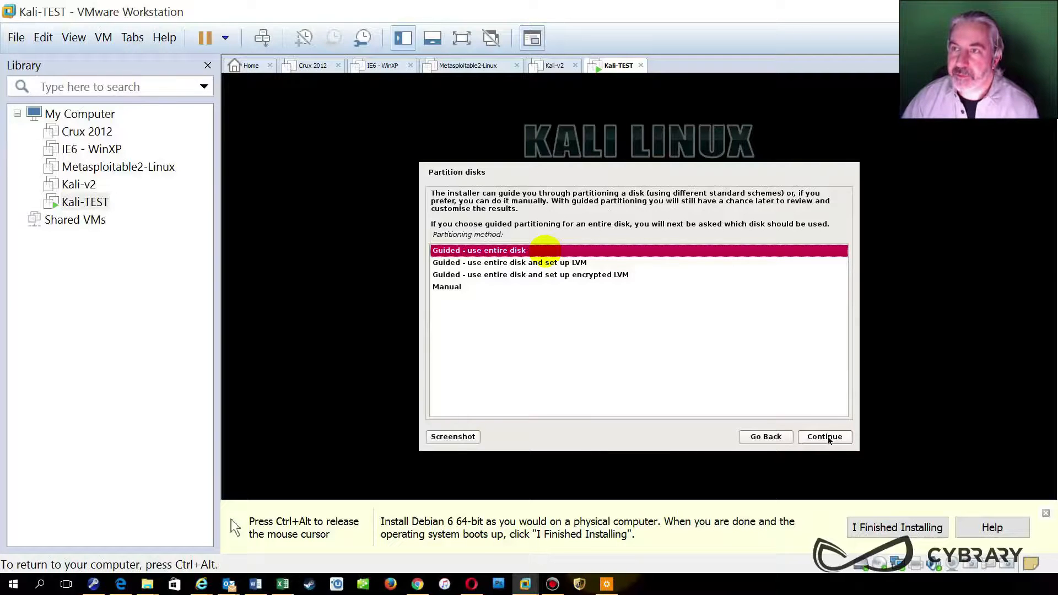
Step: Choose 'Guided - use entire disk and set up encrypted LVM' as the partitioning method
click(587, 266)
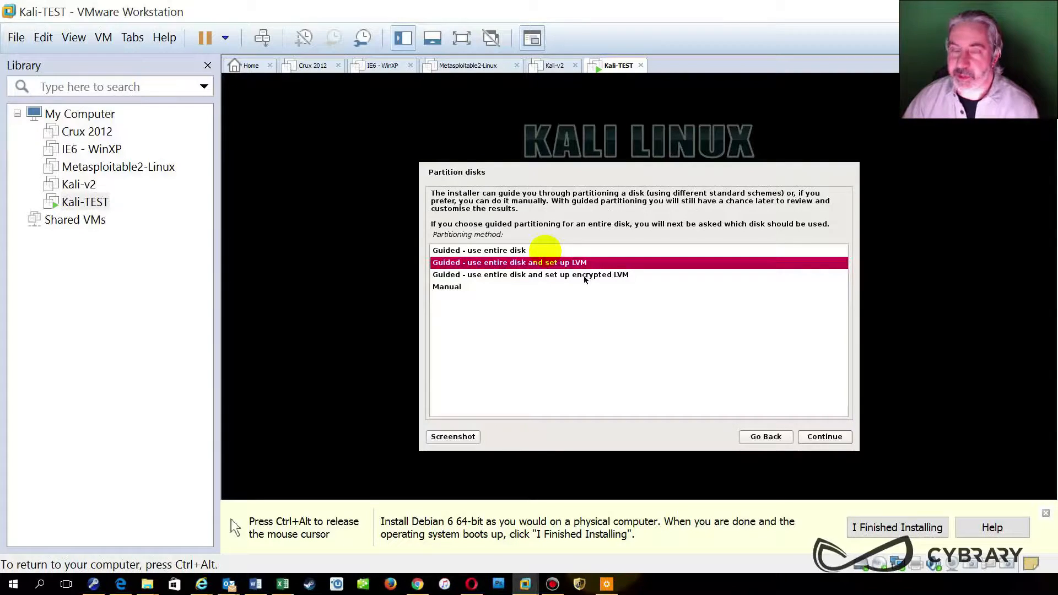
click(585, 275)
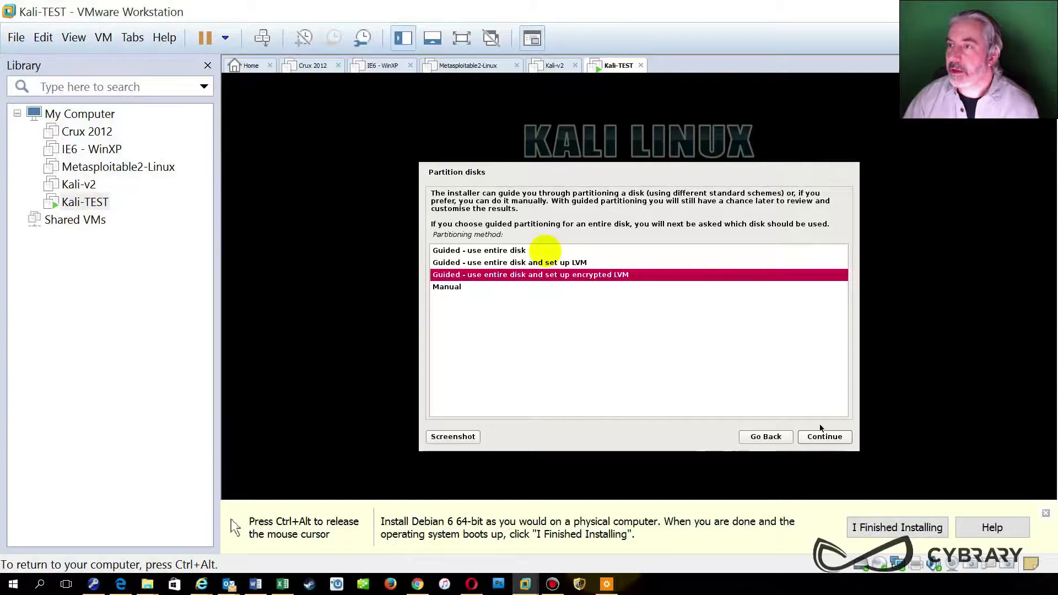
click(518, 252)
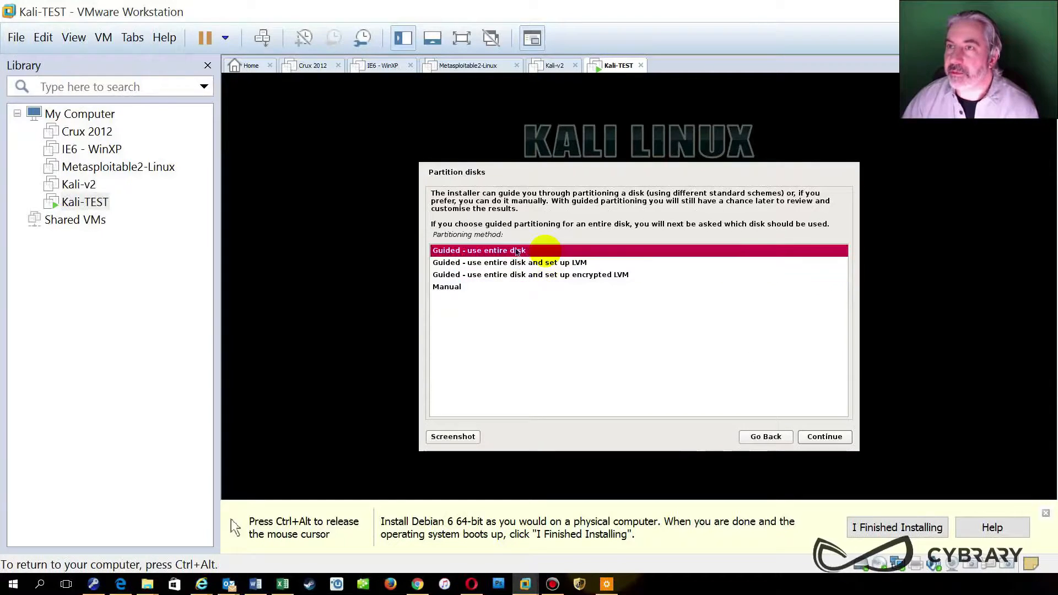
click(577, 276)
click(811, 438)
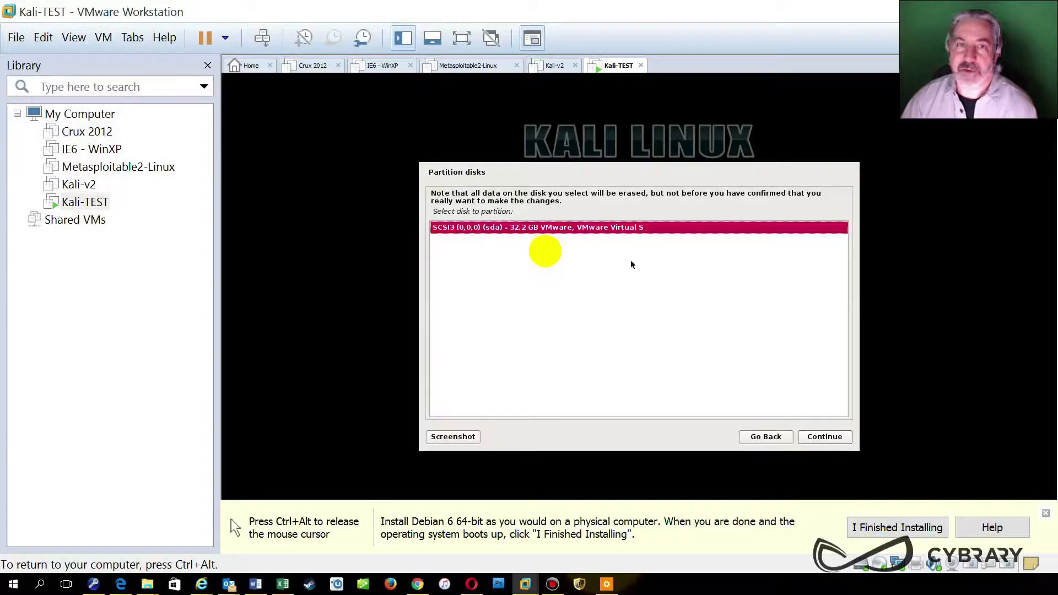
Step: Partition the 32.2 GB sda disk with all files in one partition and write the LVM changes
click(823, 438)
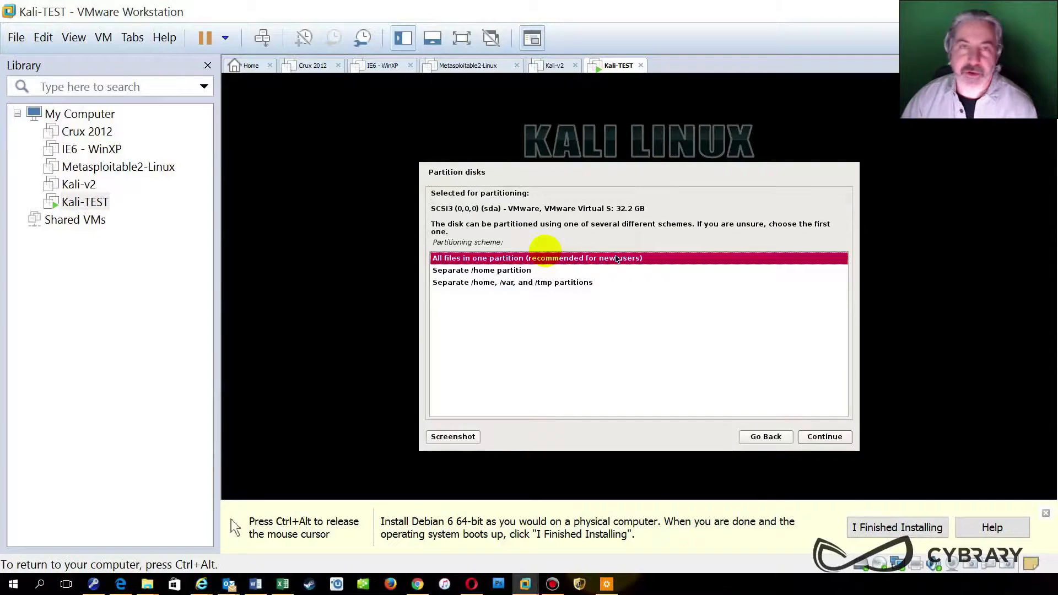
click(838, 441)
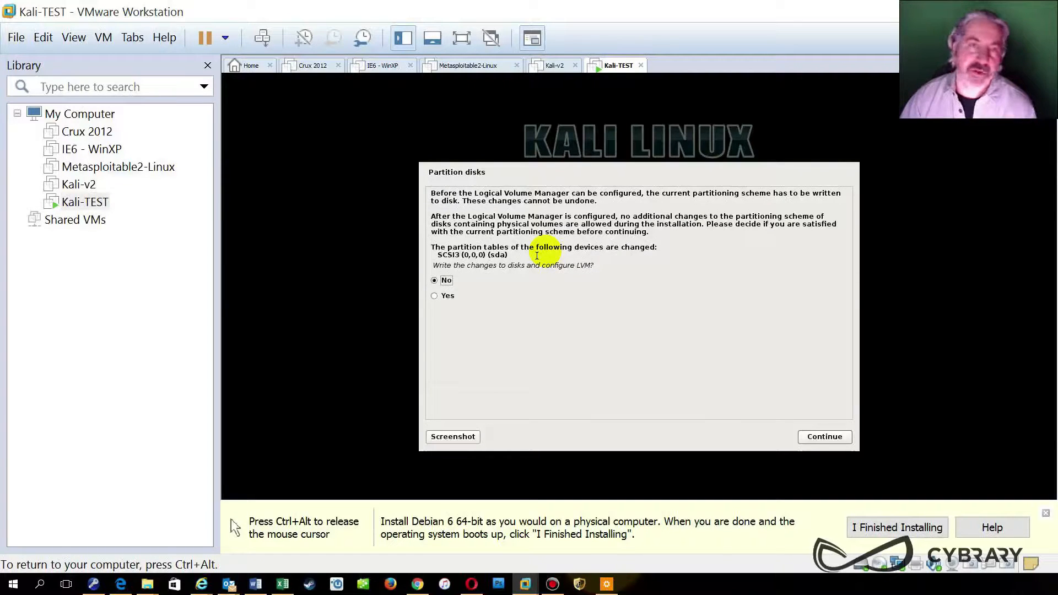
click(447, 300)
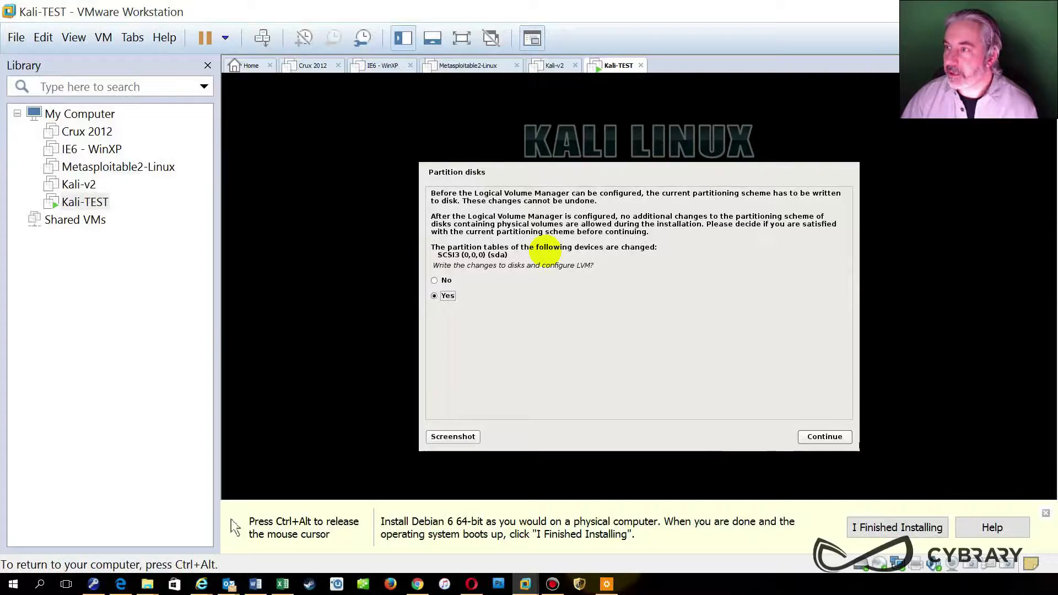
key(ctrl+alt)
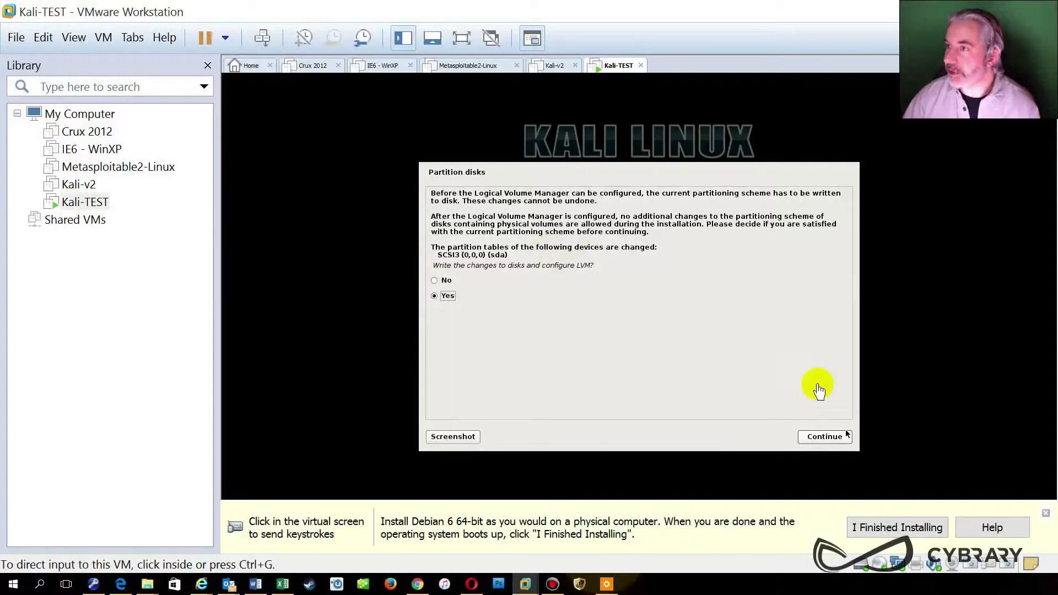
click(1045, 514)
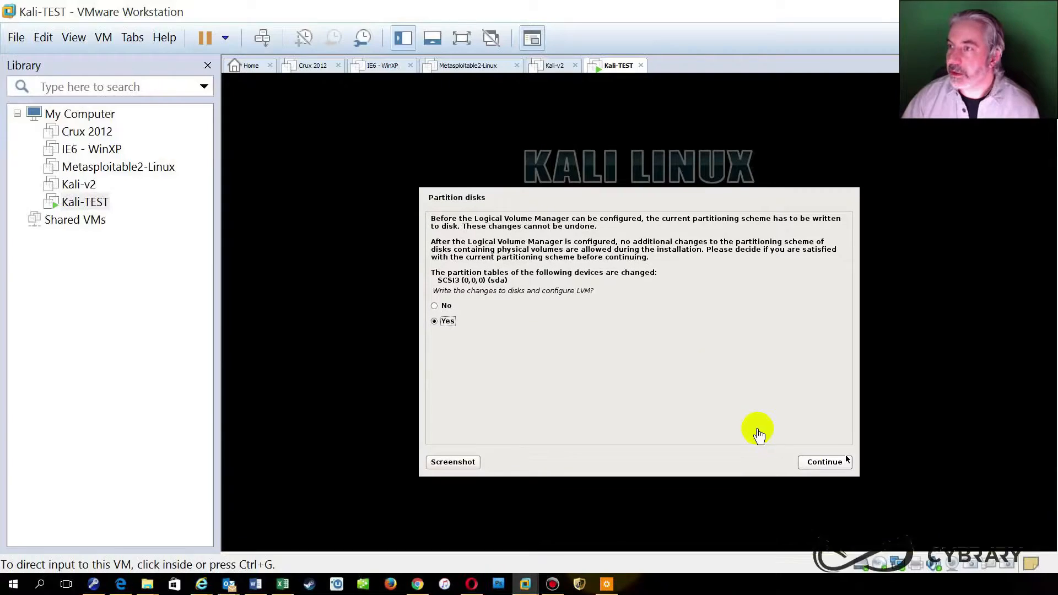
click(707, 373)
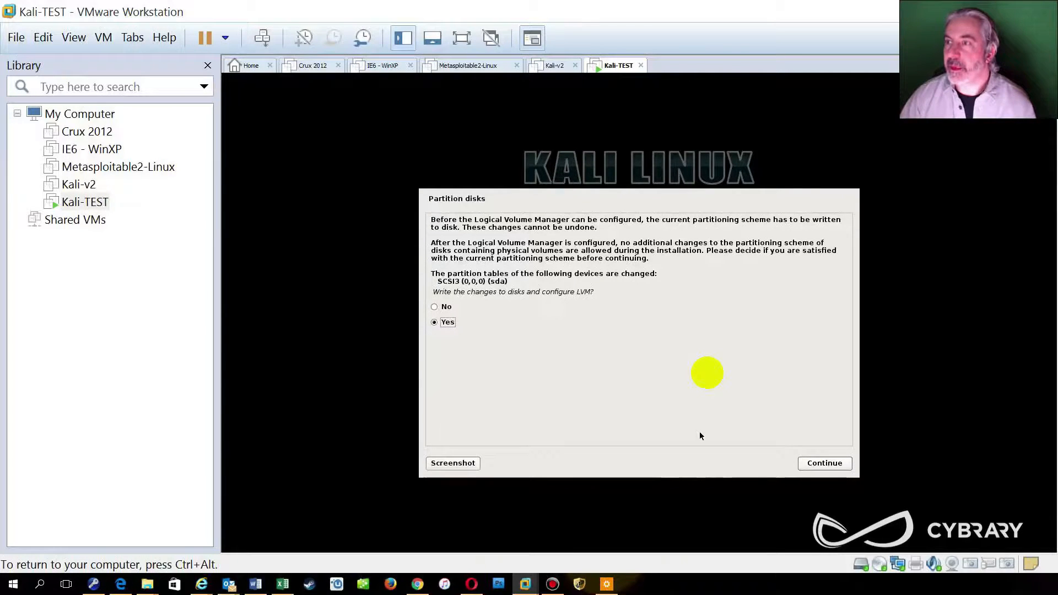
click(826, 464)
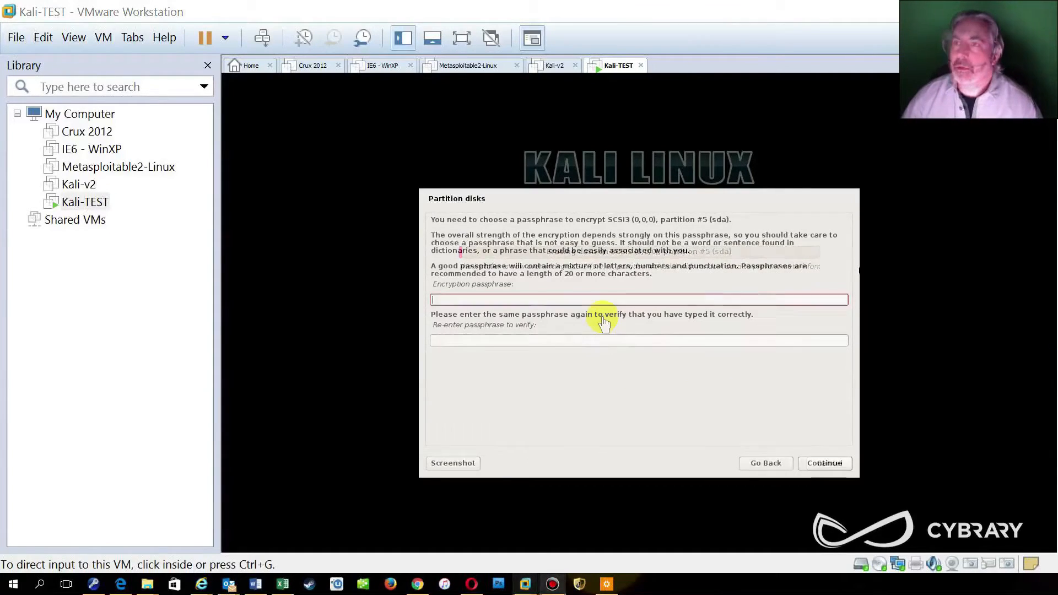
Step: Enter the disk encryption passphrase twice and accept it despite the weak-passphrase warning
click(602, 316)
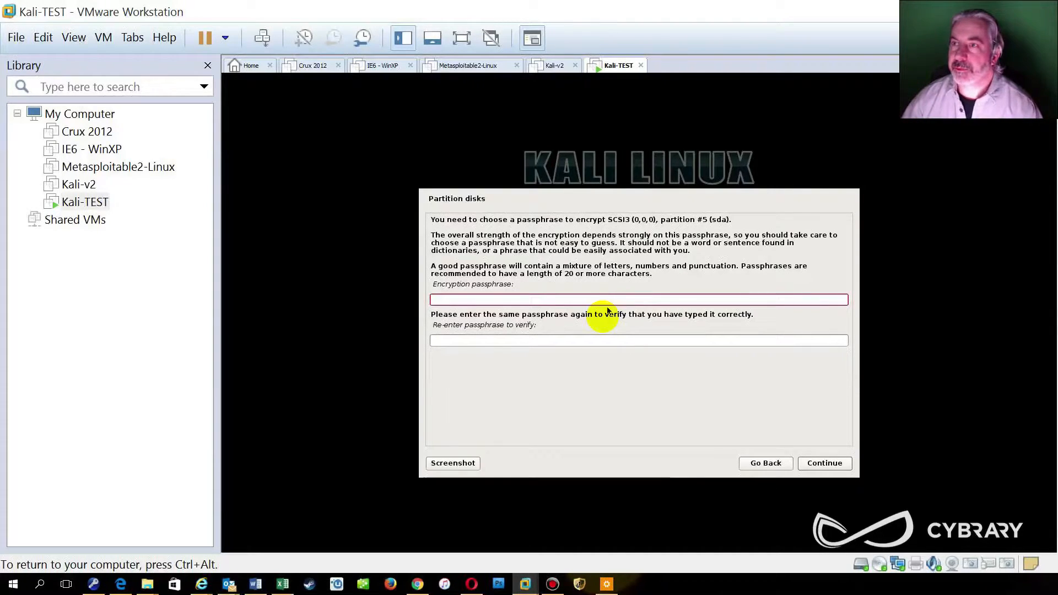
text(toor)
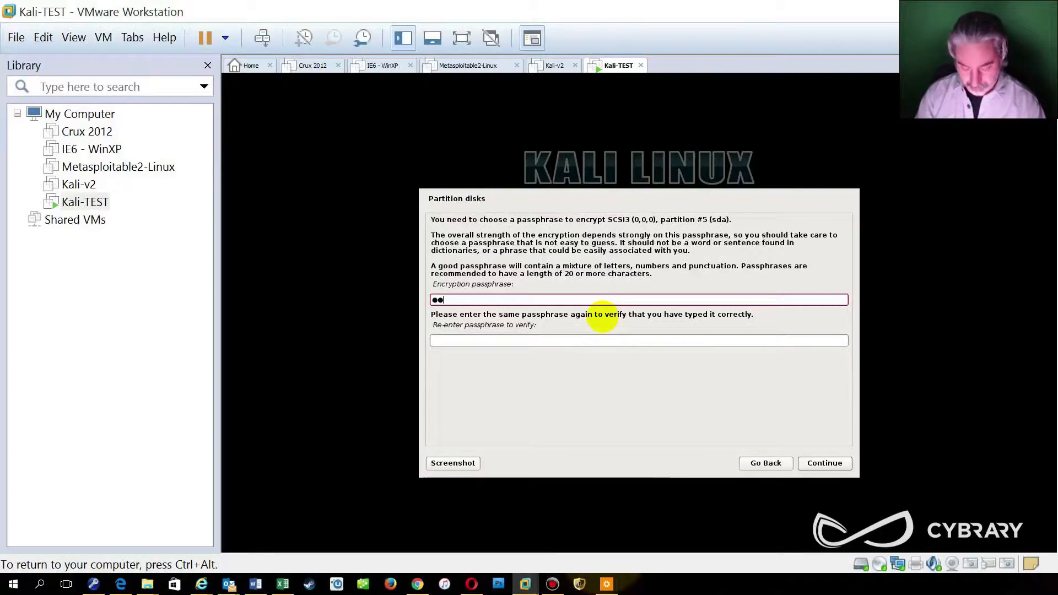
key(Tab)
text(toor)
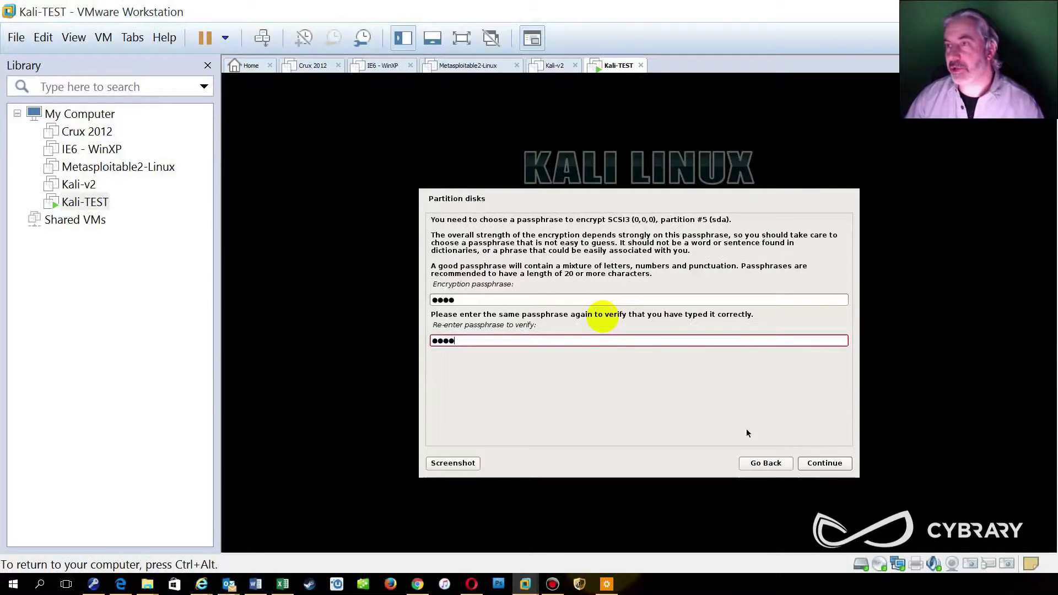
click(831, 466)
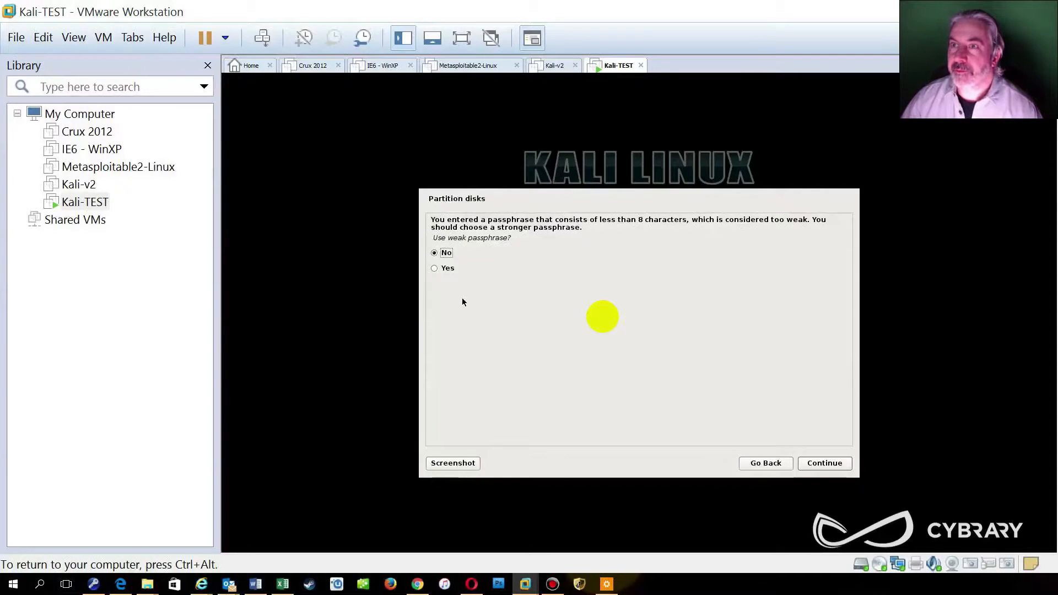
click(437, 267)
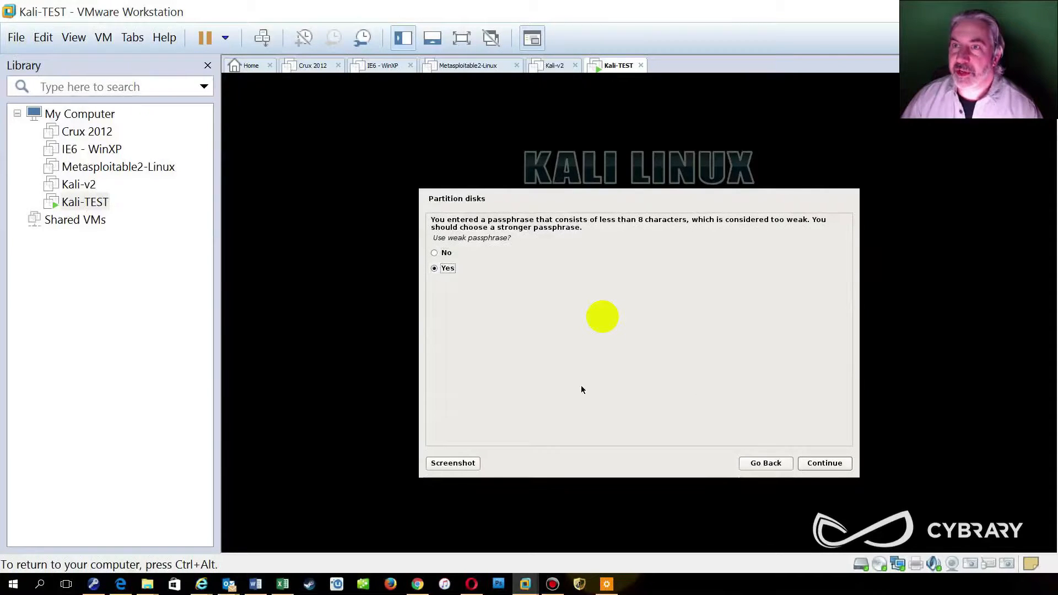
click(840, 465)
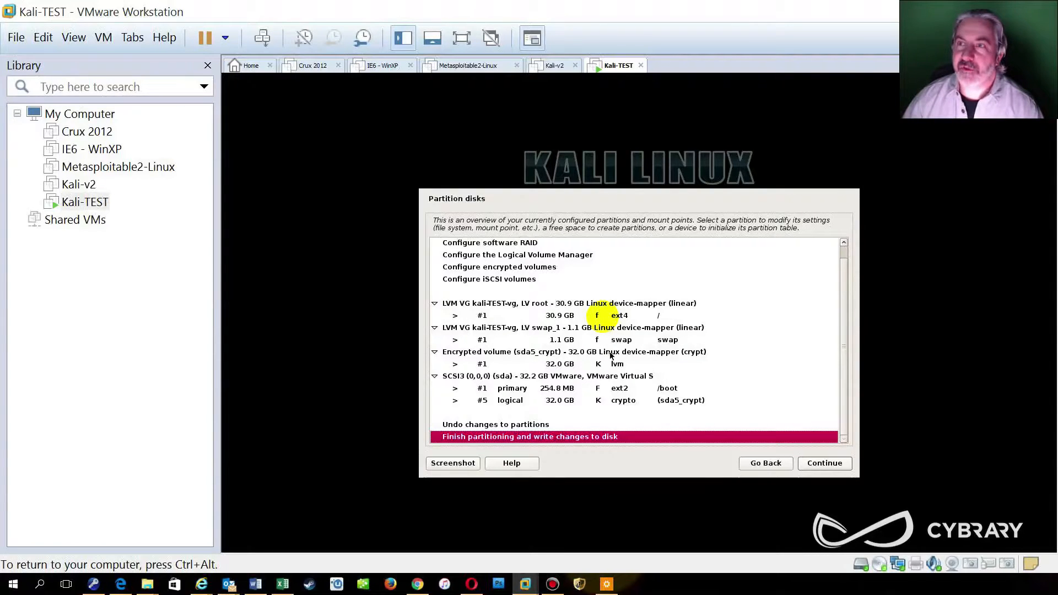
Step: Finish partitioning and confirm writing the ext4 root and swap partitions to disk
click(833, 464)
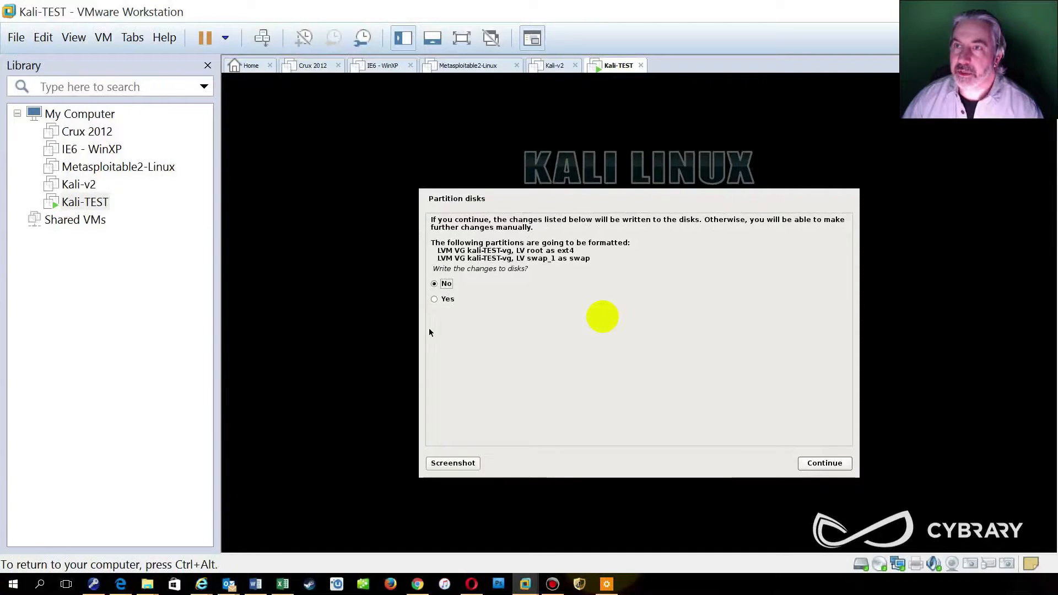
click(434, 301)
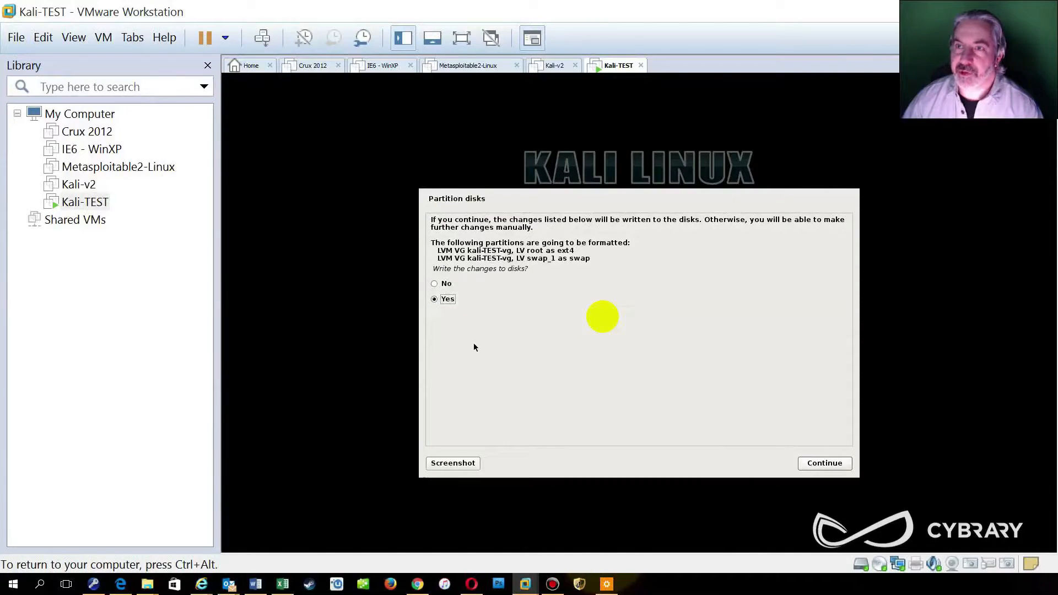
click(818, 466)
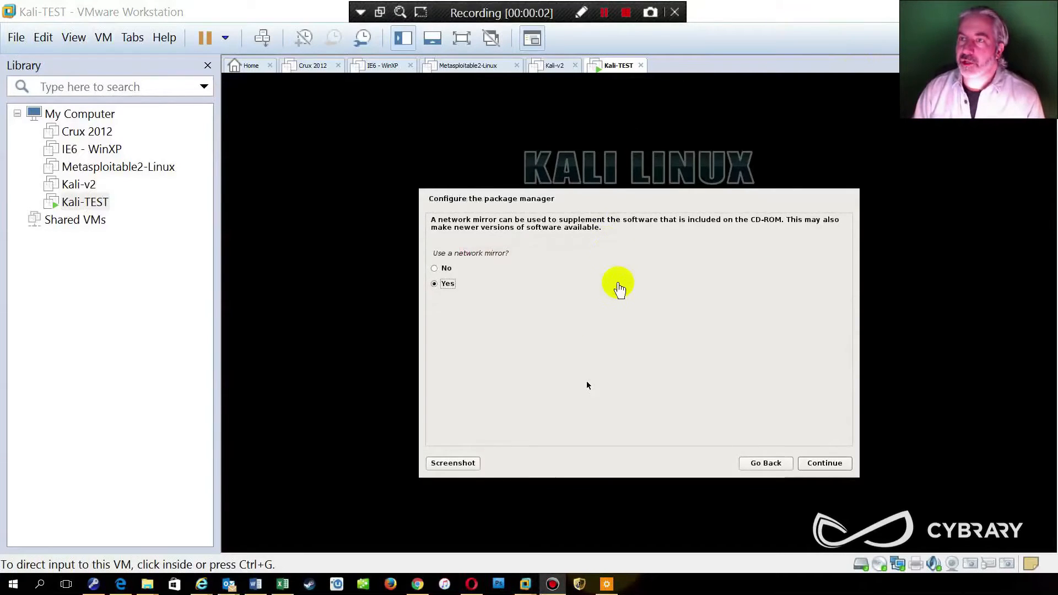
Step: Decline using a network mirror for the package manager
click(618, 346)
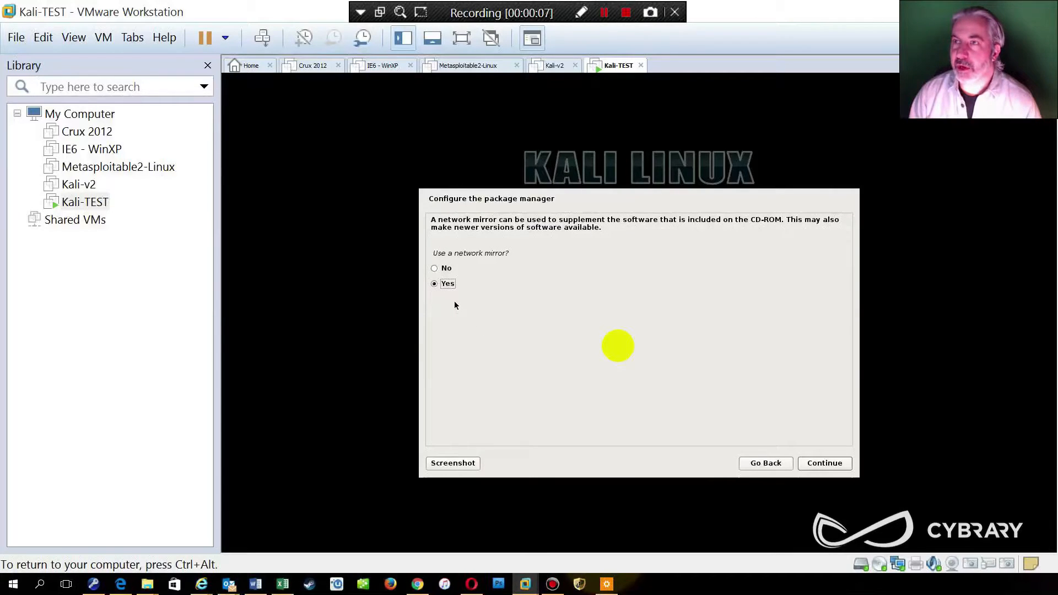
click(436, 271)
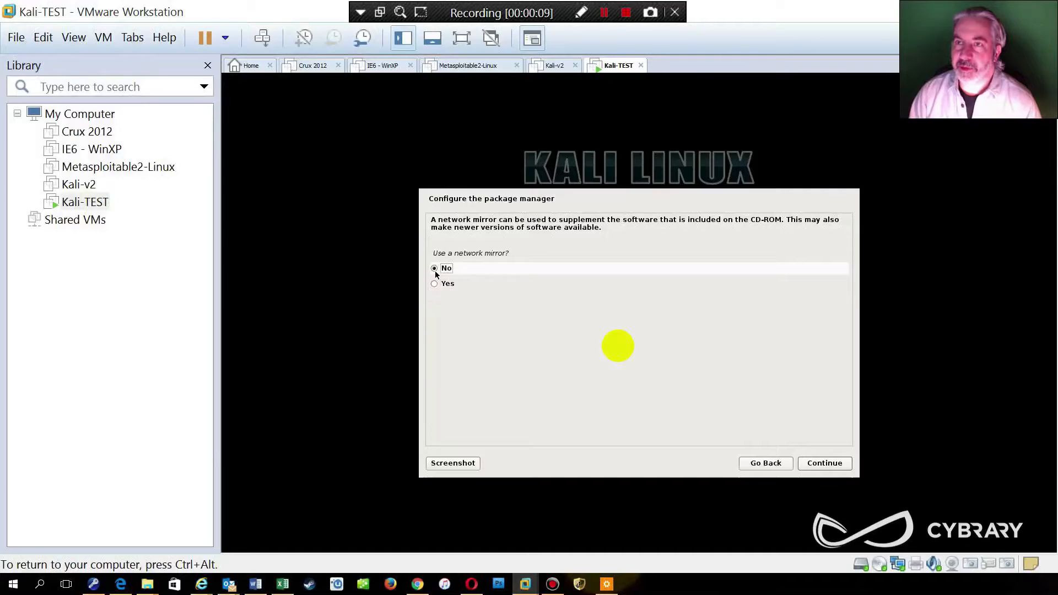
click(435, 271)
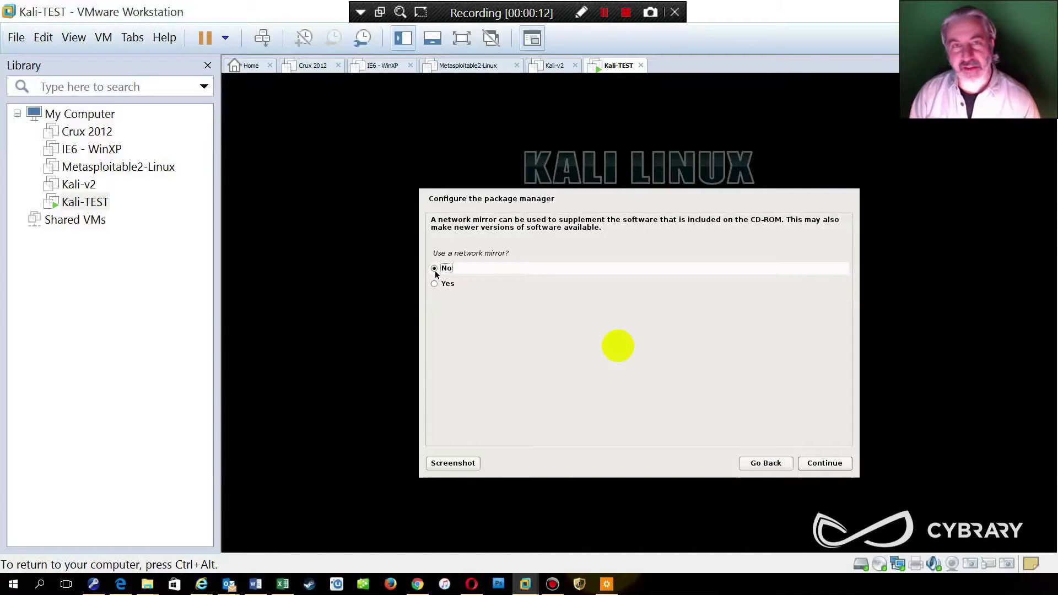
click(836, 465)
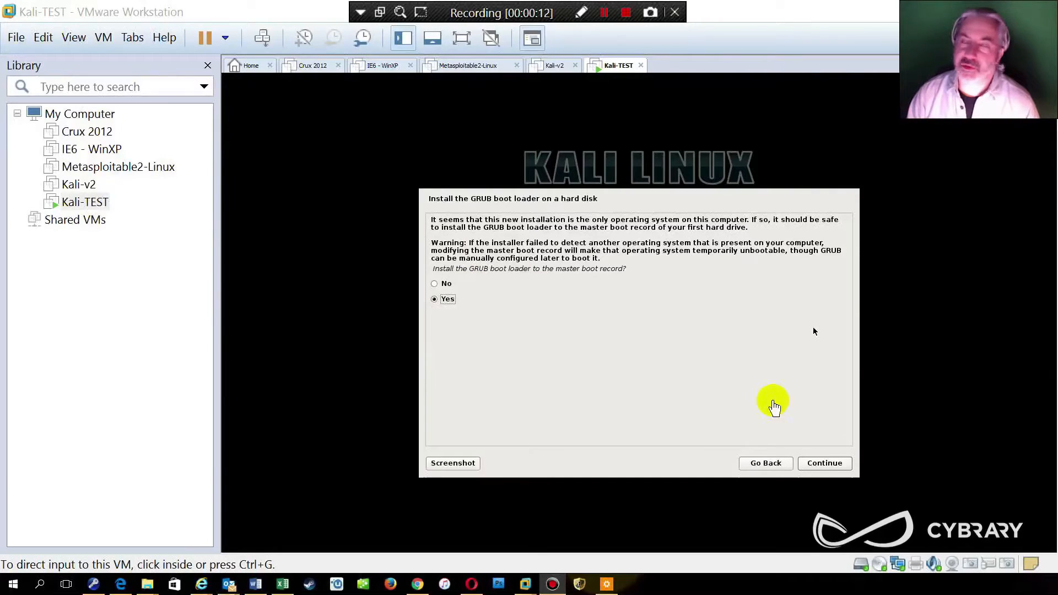
Step: Install the GRUB boot loader to the master boot record on /dev/sda
click(824, 465)
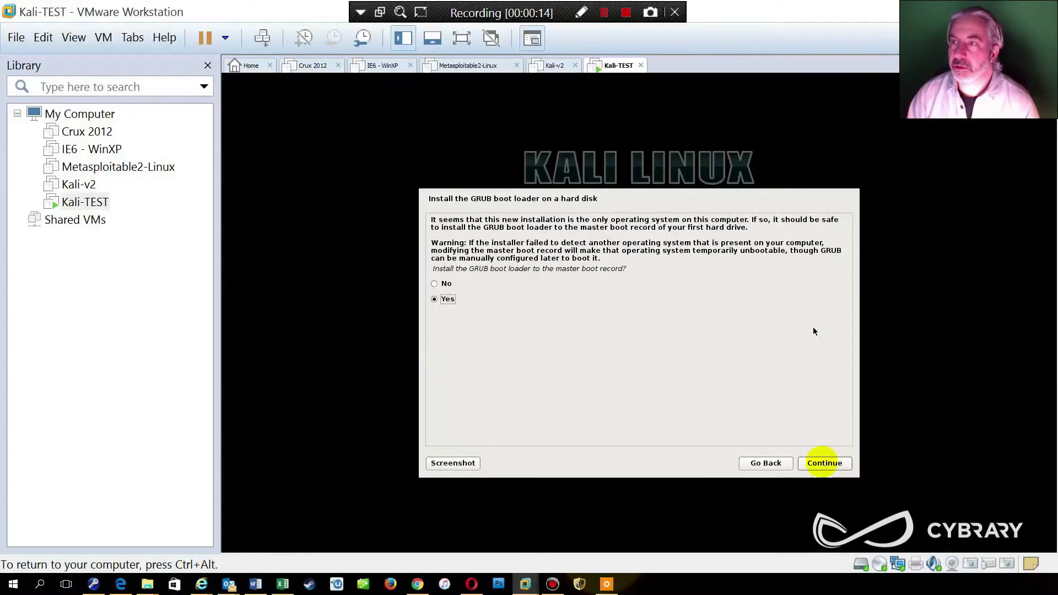
click(825, 464)
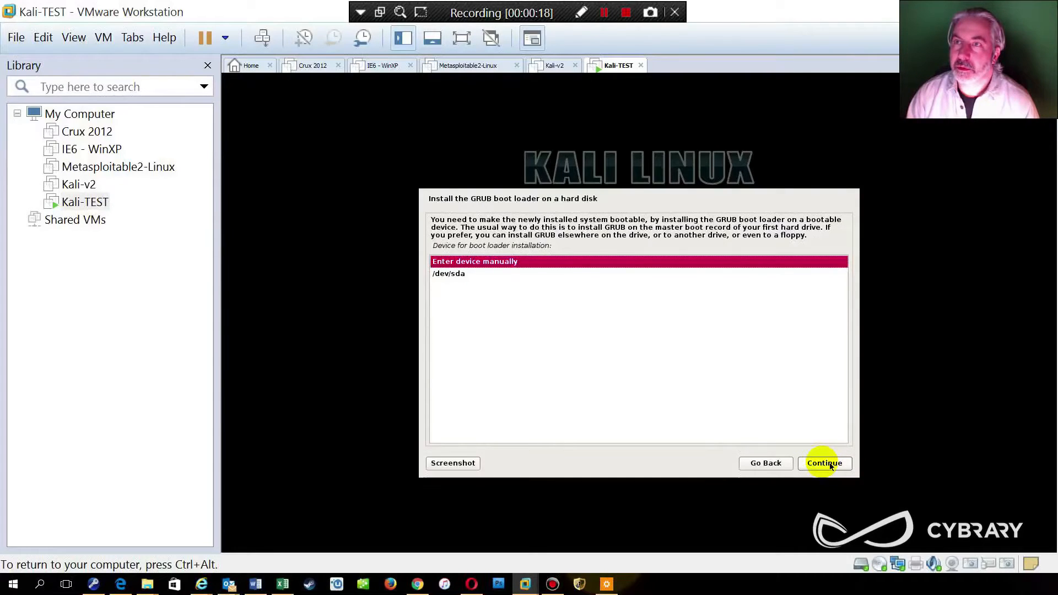
click(456, 274)
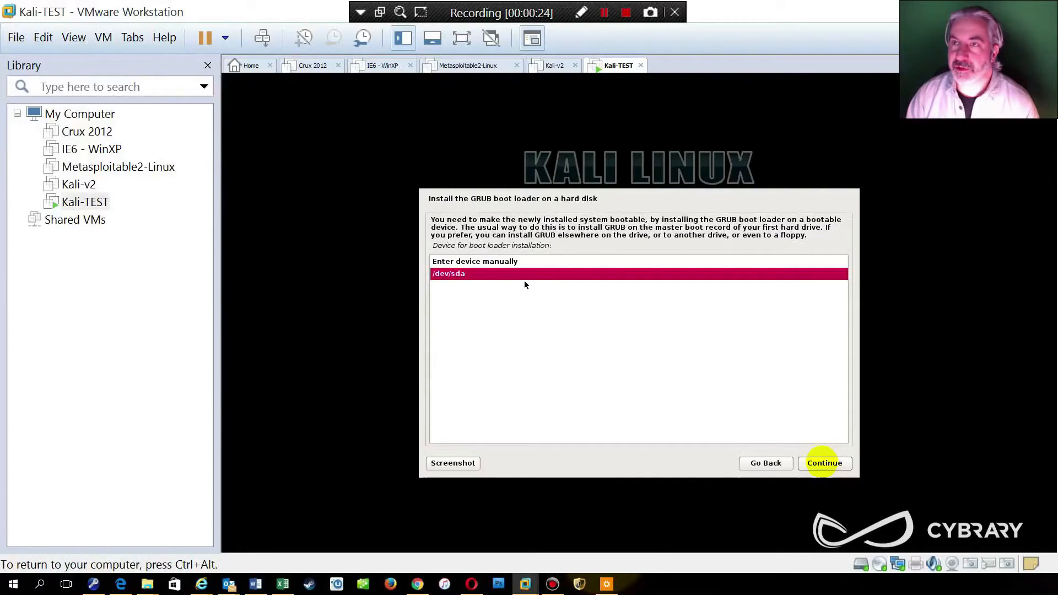
click(823, 464)
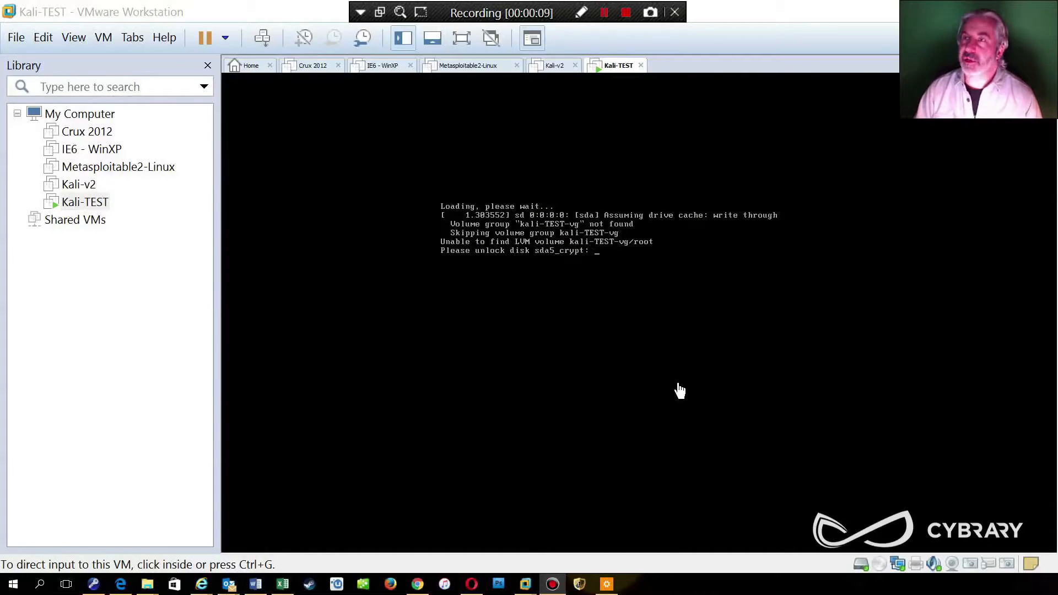
Step: Unlock the encrypted sda5_crypt disk with its passphrase and release input back to the host
click(619, 294)
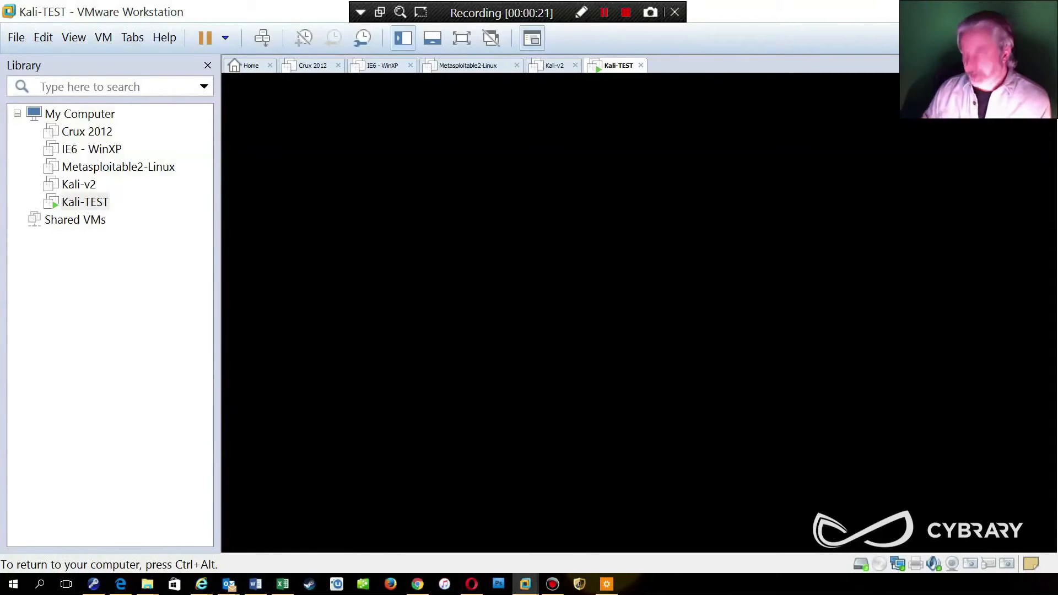
key(ctrl+alt)
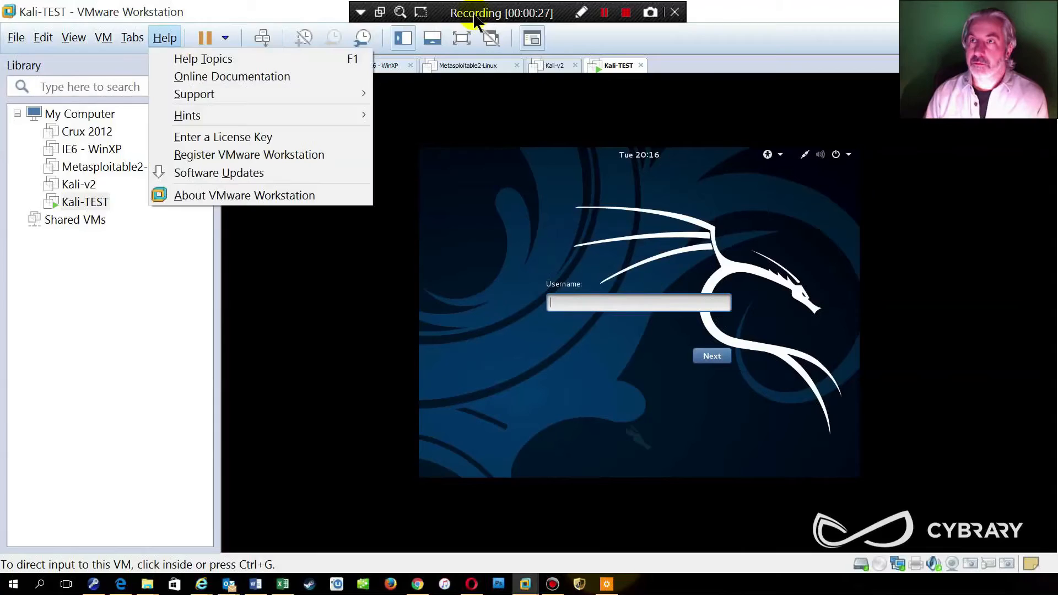
right_click(477, 21)
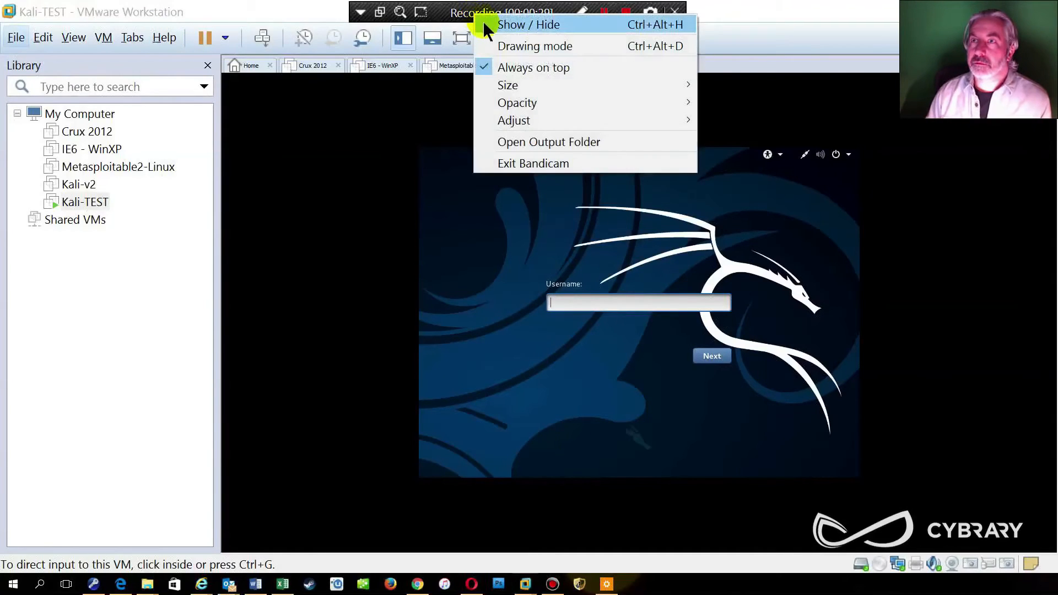
click(482, 22)
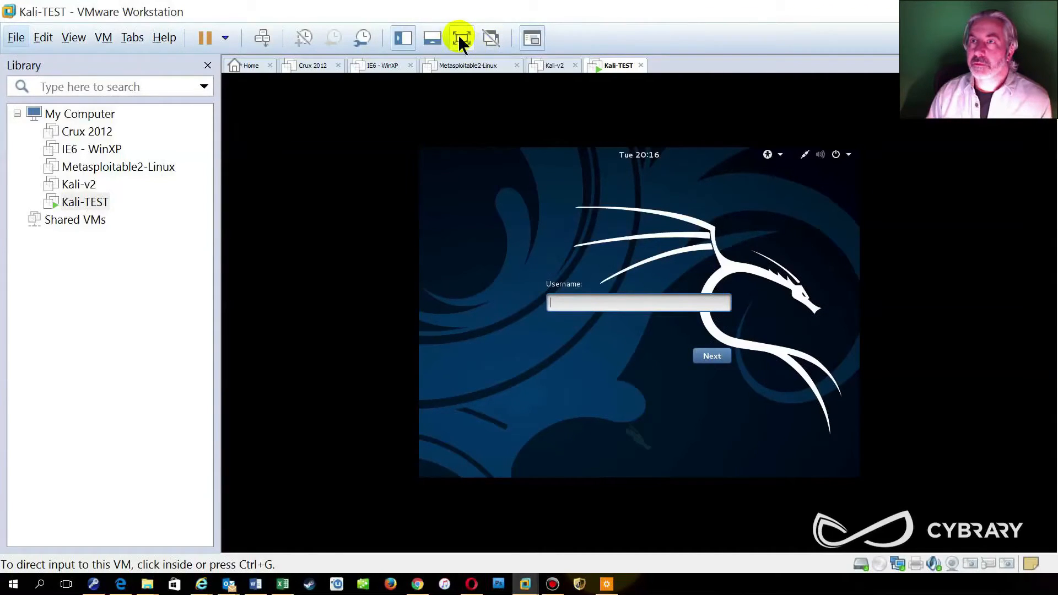
Step: Switch the Kali VM to full screen and enter root as the login username
click(461, 37)
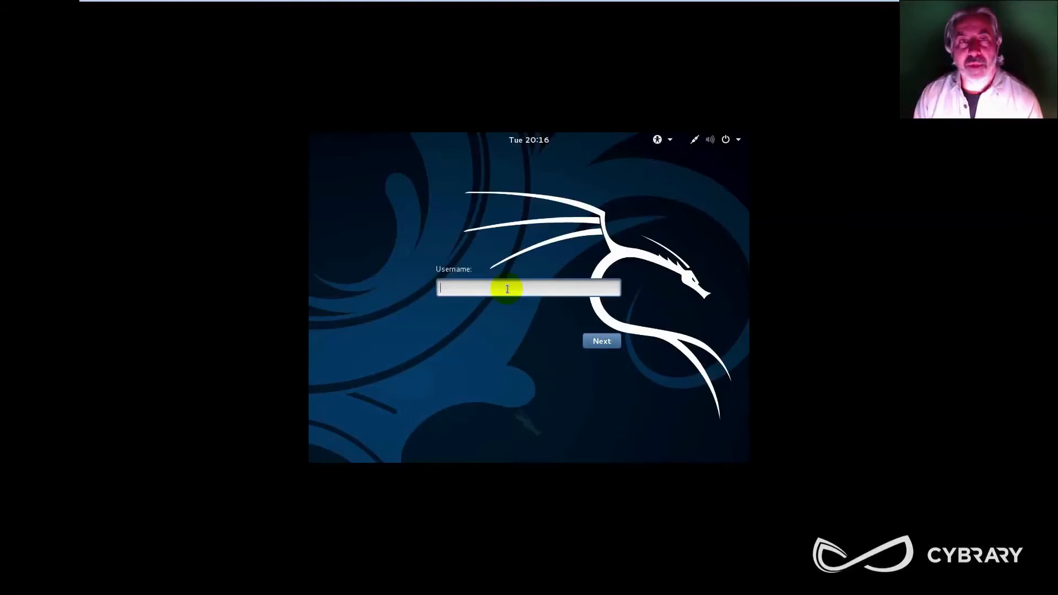
text(oot)
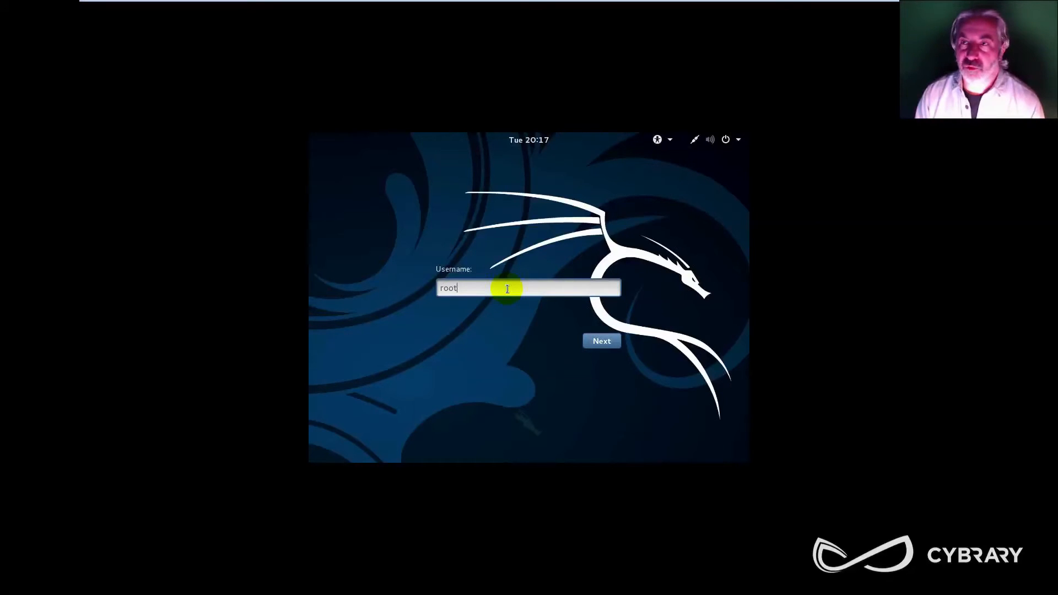
key(Return)
Step: Enter the root account password, retrying once, to sign in
text(toor)
key(Return)
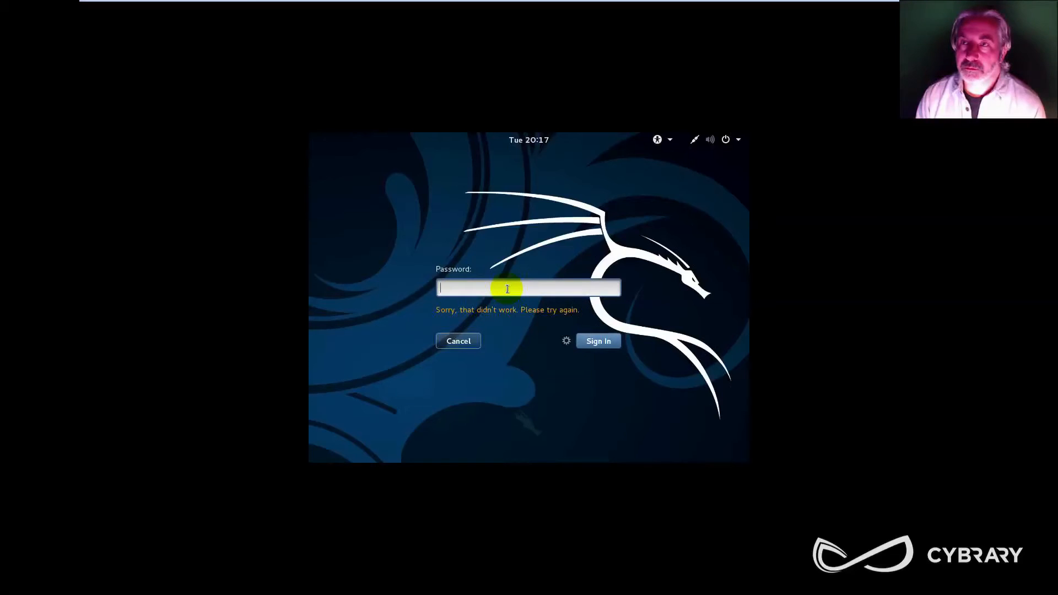
text(toor)
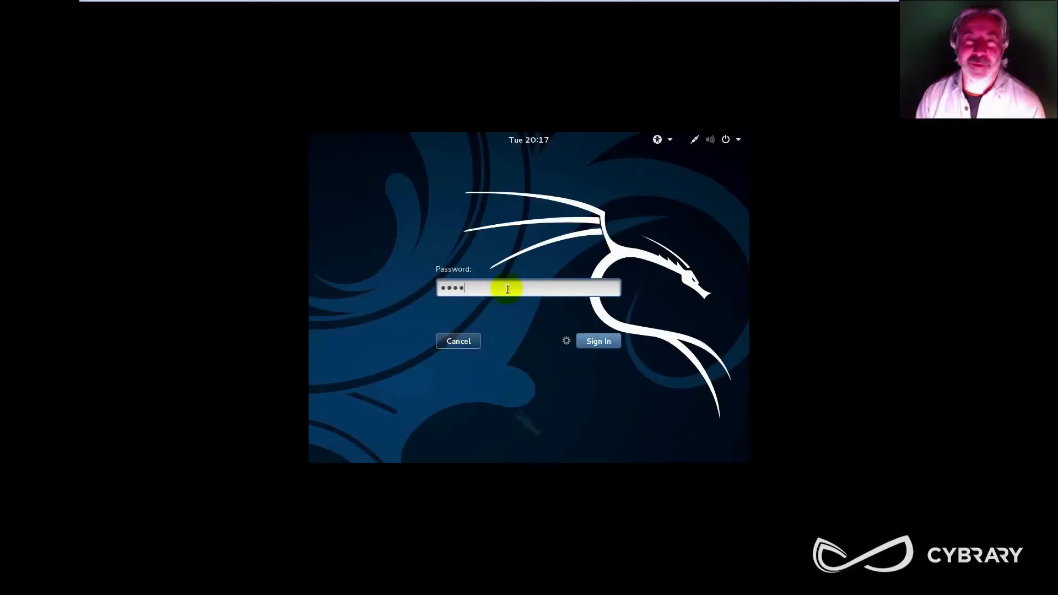
key(Return)
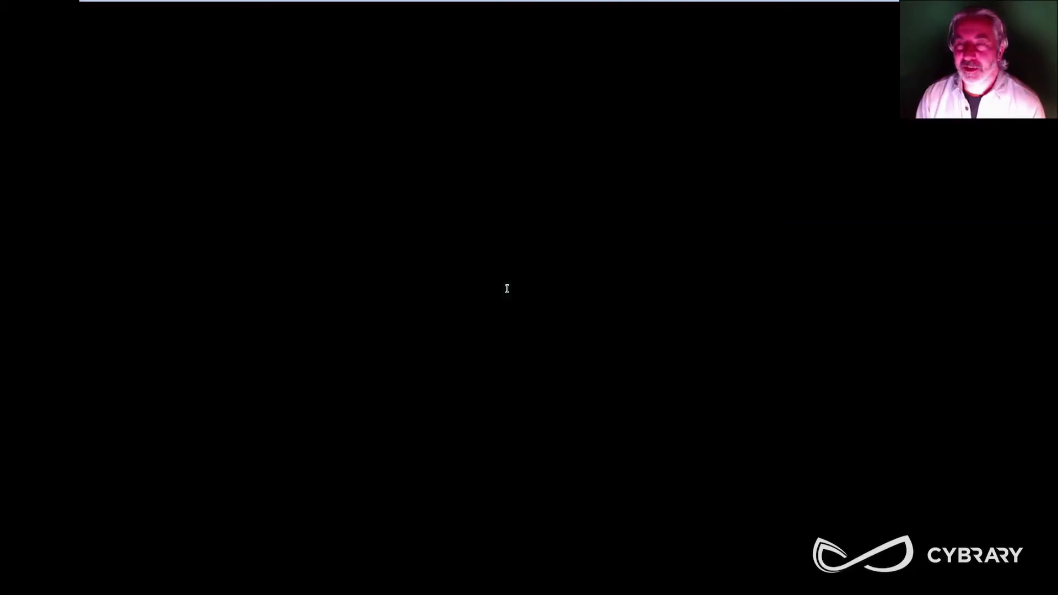